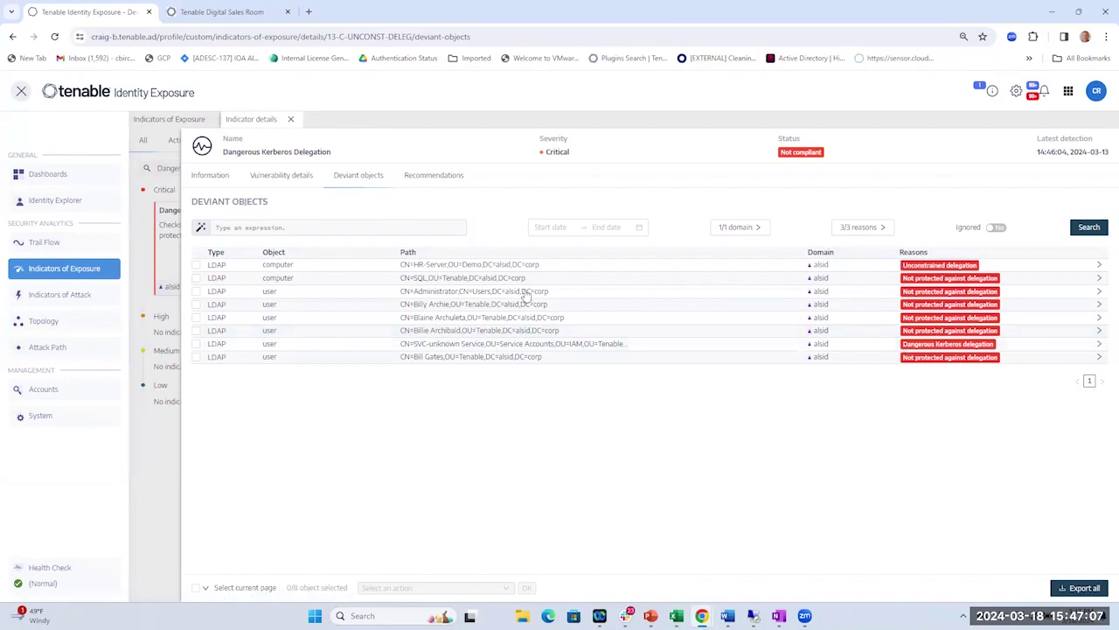
# Filter the deviant objects to the reason "Not protected against delegation" only, excluding unconstrained and dangerous Kerberos delegation.
pyautogui.click(869, 233)
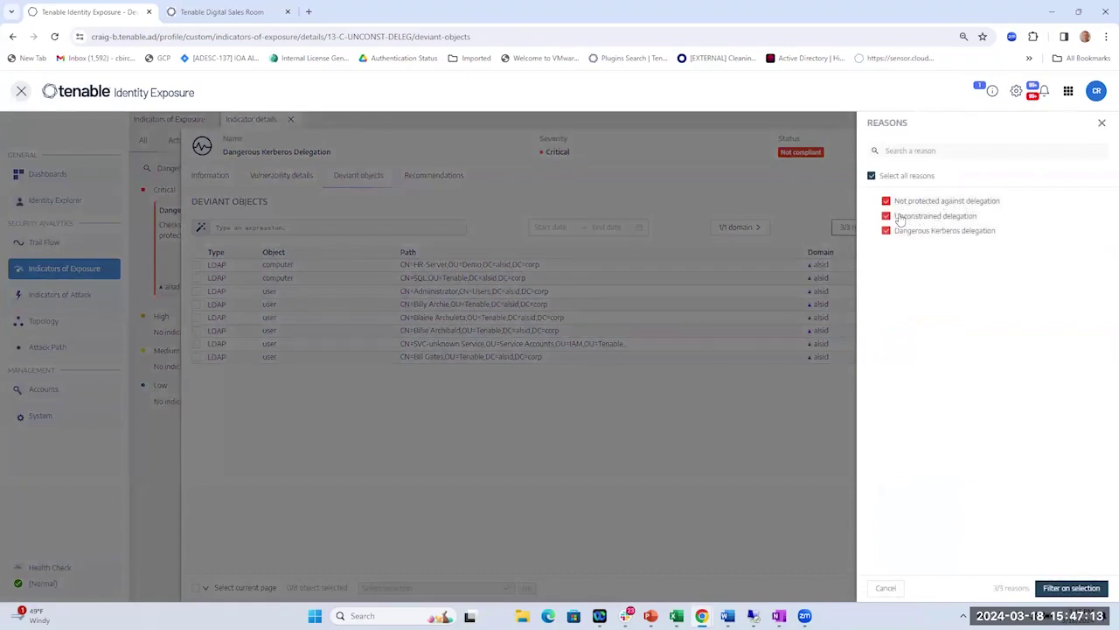
pyautogui.click(888, 216)
pyautogui.click(887, 232)
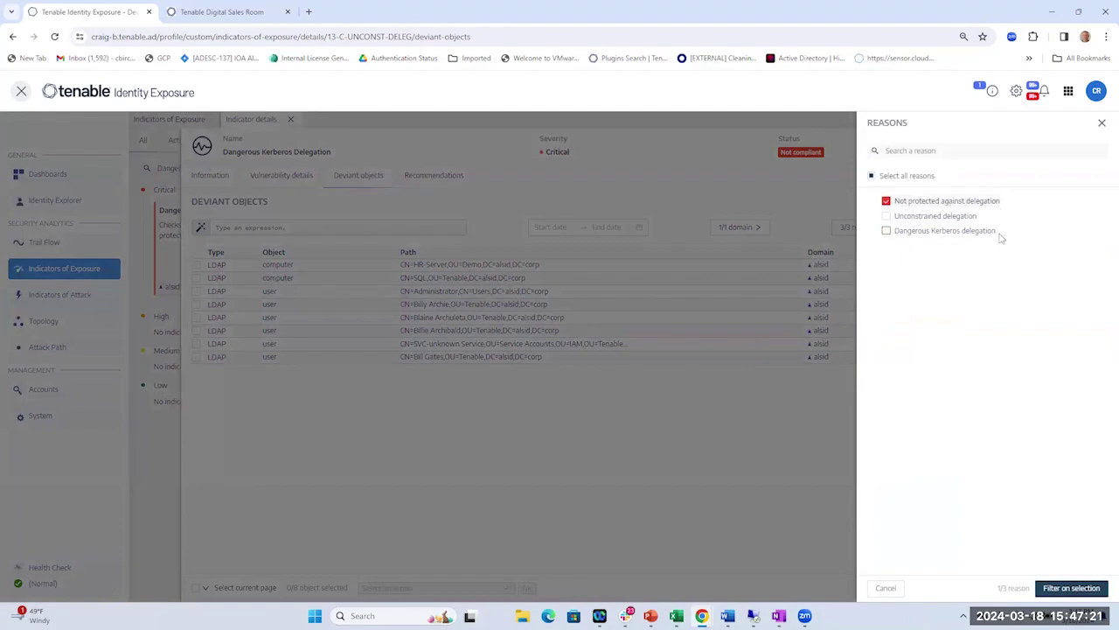
pyautogui.click(1068, 589)
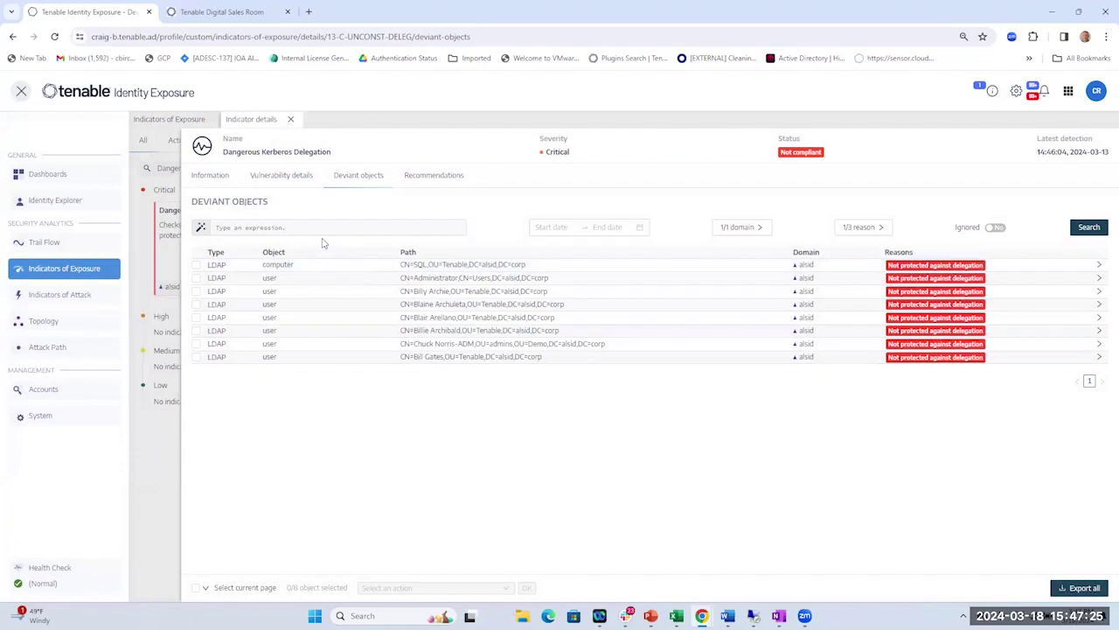
# Narrow the deviant objects to normal user accounts with the expression useraccountcontrol:"normal".
pyautogui.click(323, 228)
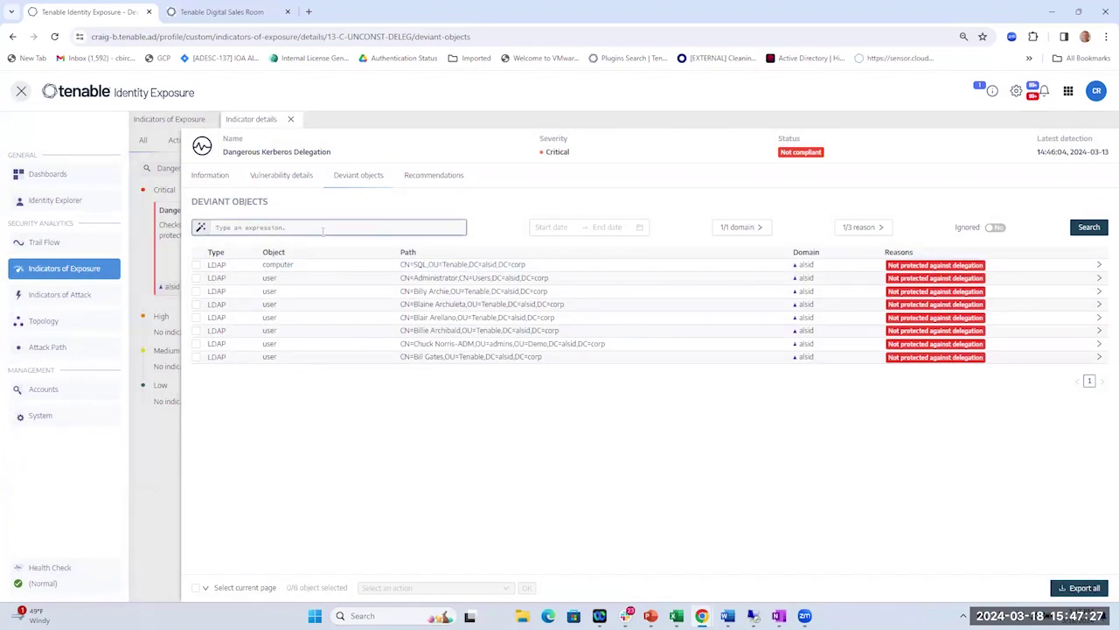
pyautogui.write('useraccountcontrol:"normal"')
pyautogui.press('Return')
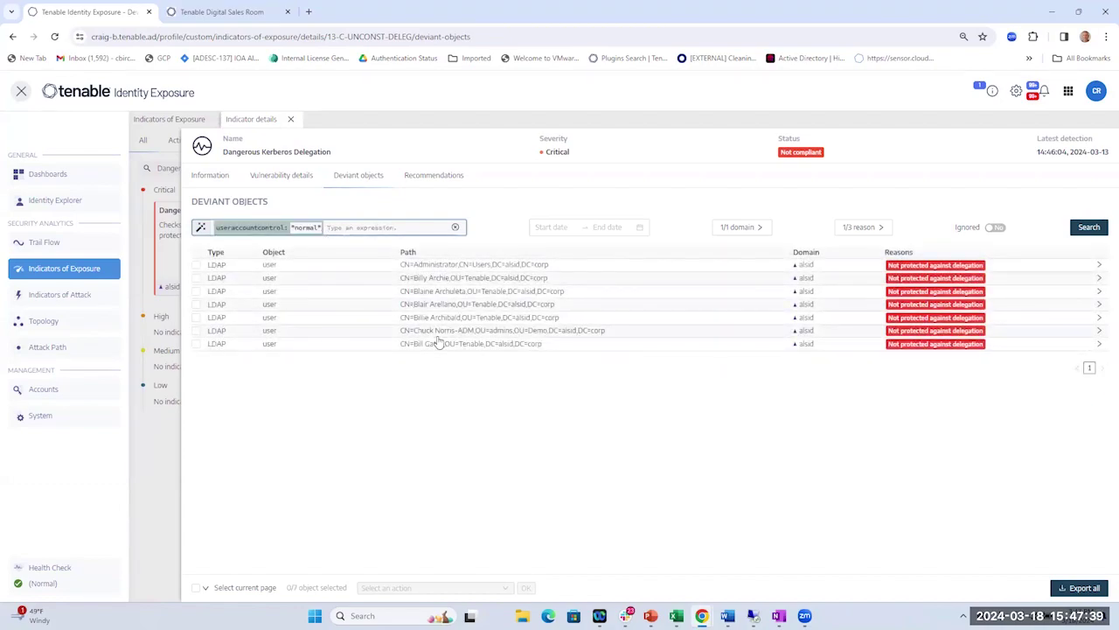
# Review the indicator's recommendations, then switch to the remote Active Directory Users and Computers and show the highlighted admin user's account properties.
pyautogui.click(441, 179)
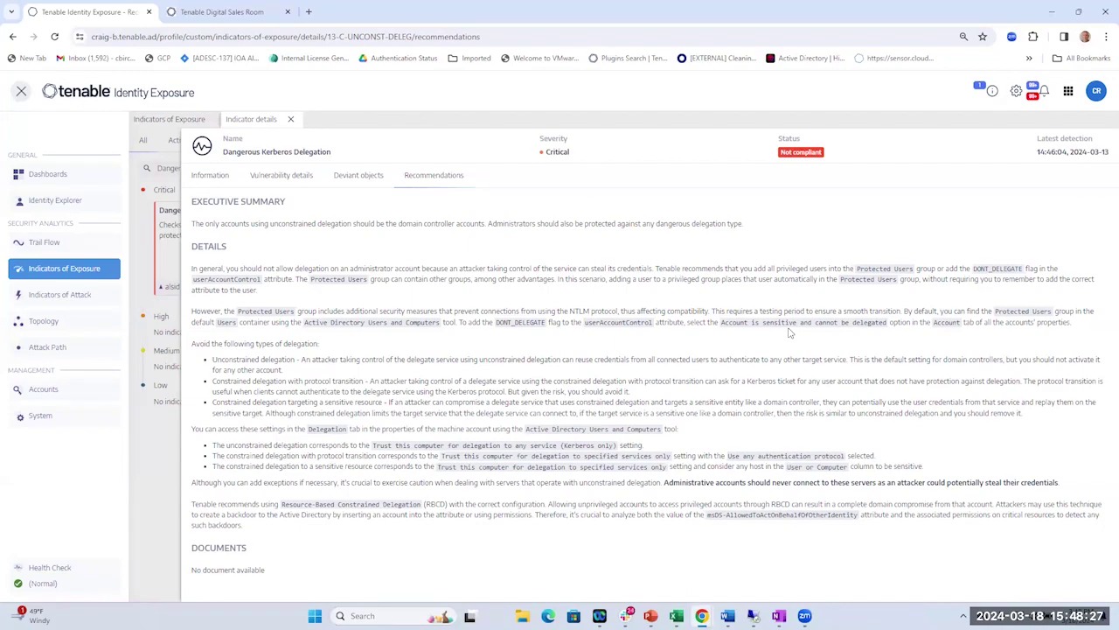
pyautogui.moveTo(756, 613)
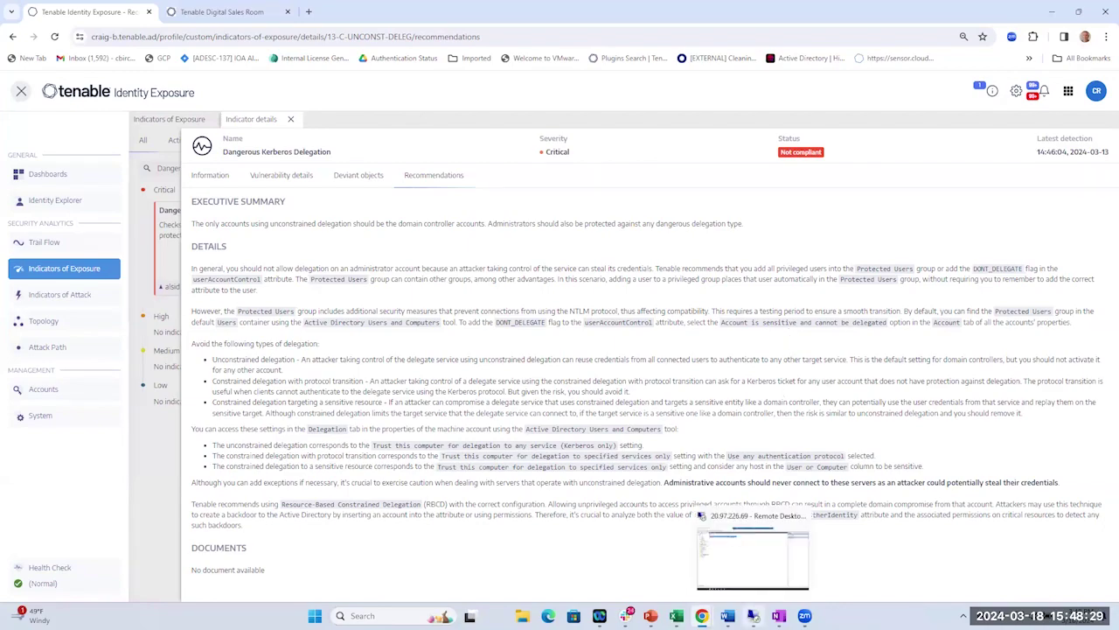
pyautogui.click(759, 554)
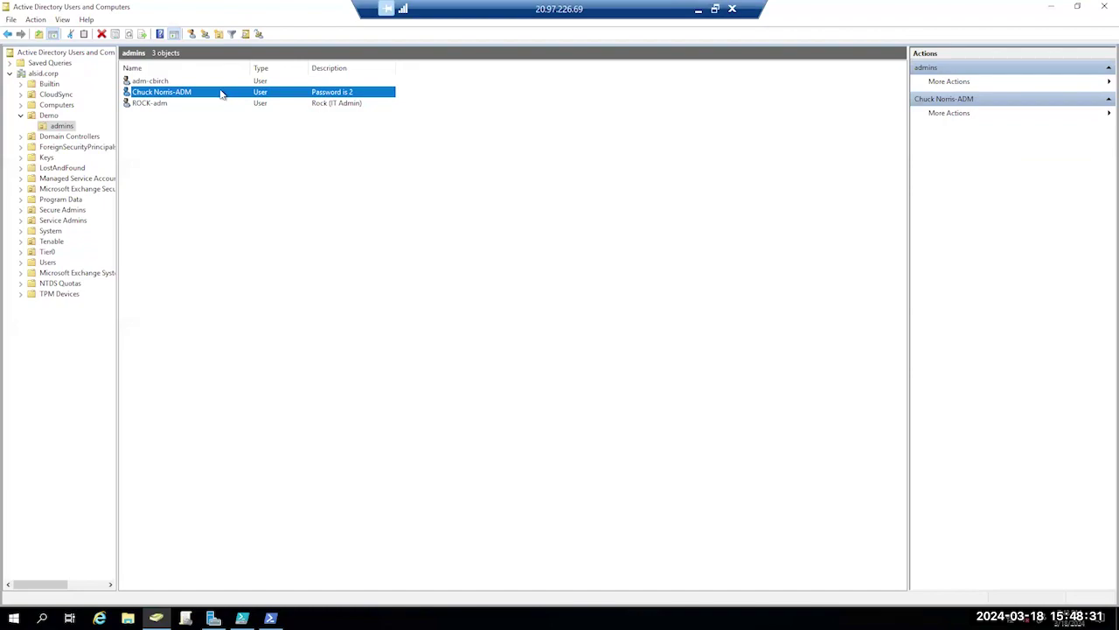
pyautogui.doubleClick(221, 93)
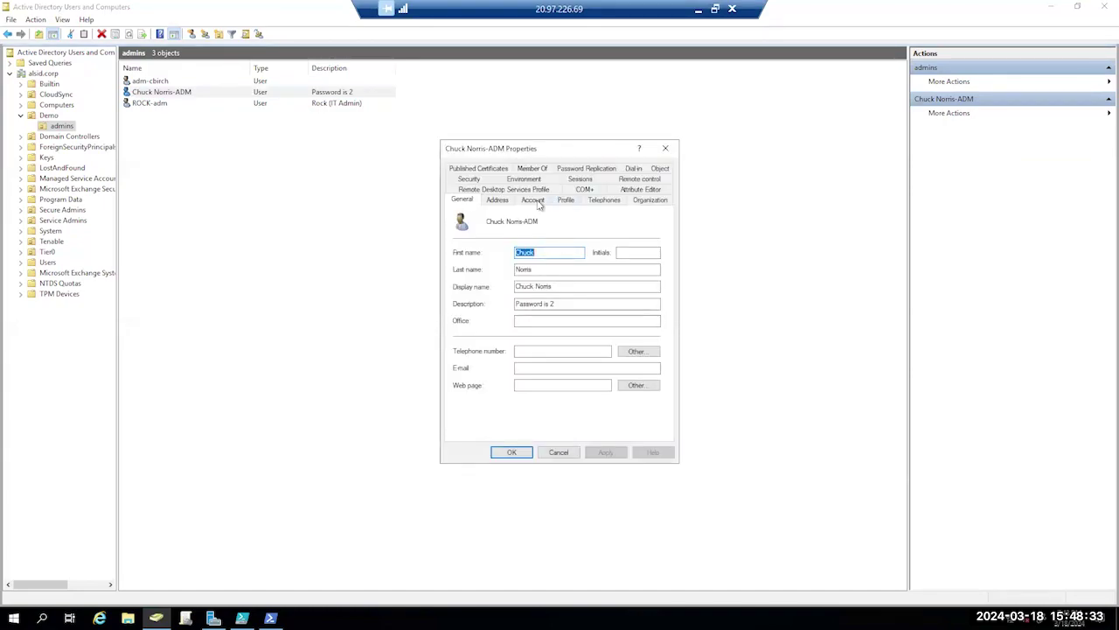
pyautogui.click(533, 201)
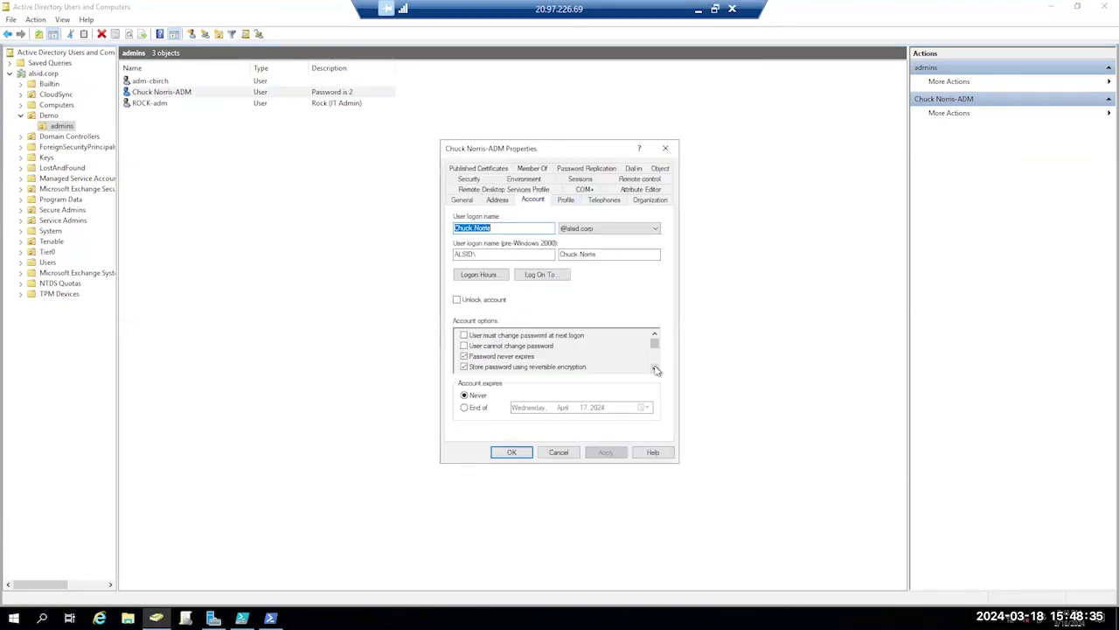
# Enable "Account is sensitive and cannot be delegated" for this admin user and save the properties.
pyautogui.click(655, 369)
pyautogui.click(655, 369)
pyautogui.click(655, 368)
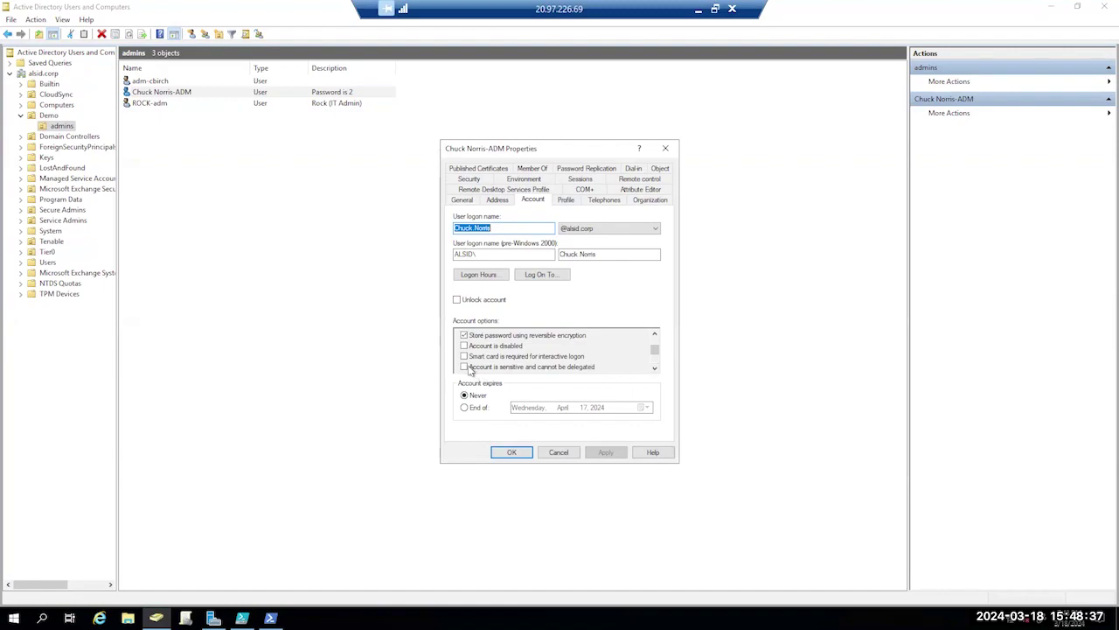
pyautogui.click(465, 367)
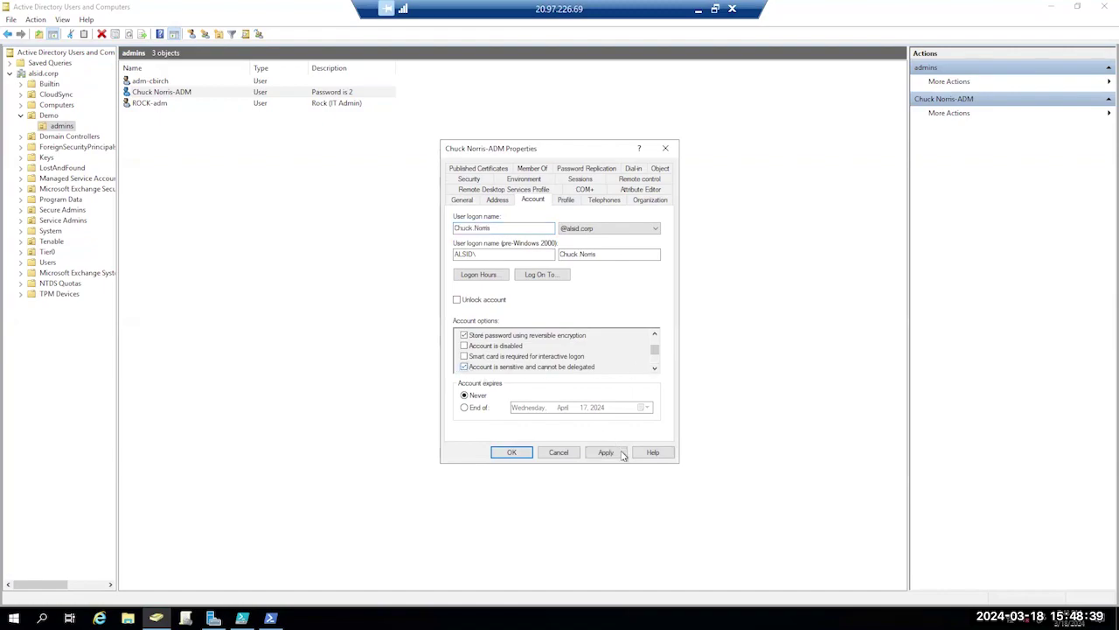
pyautogui.click(607, 453)
pyautogui.click(502, 454)
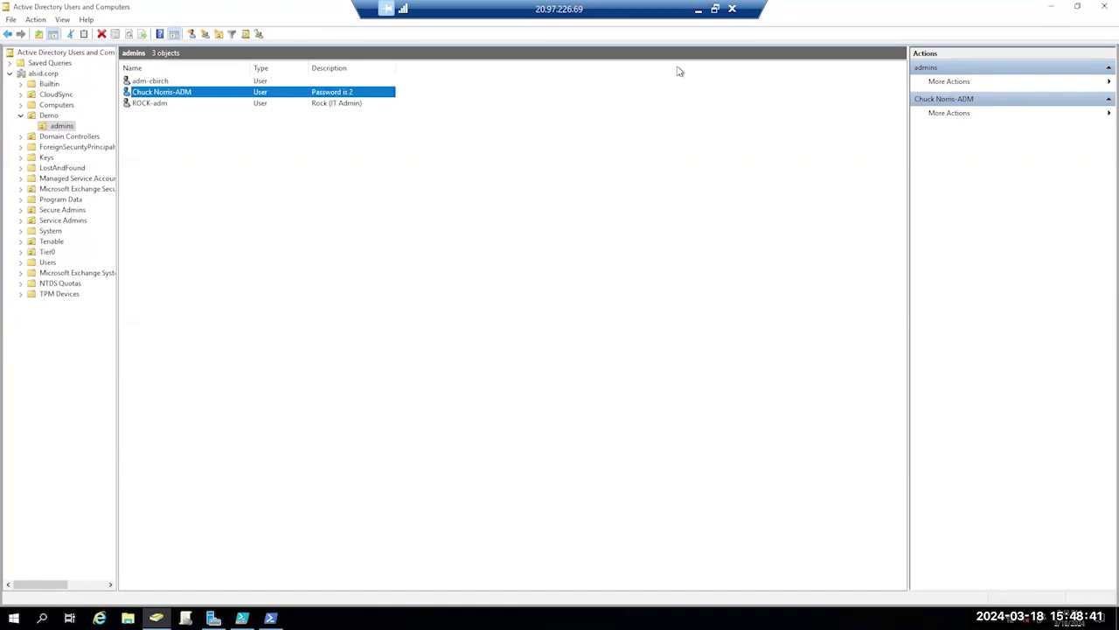
# Switch back to Tenable Identity Exposure and show the deviant objects of the Dangerous Kerberos Delegation indicator.
pyautogui.click(698, 9)
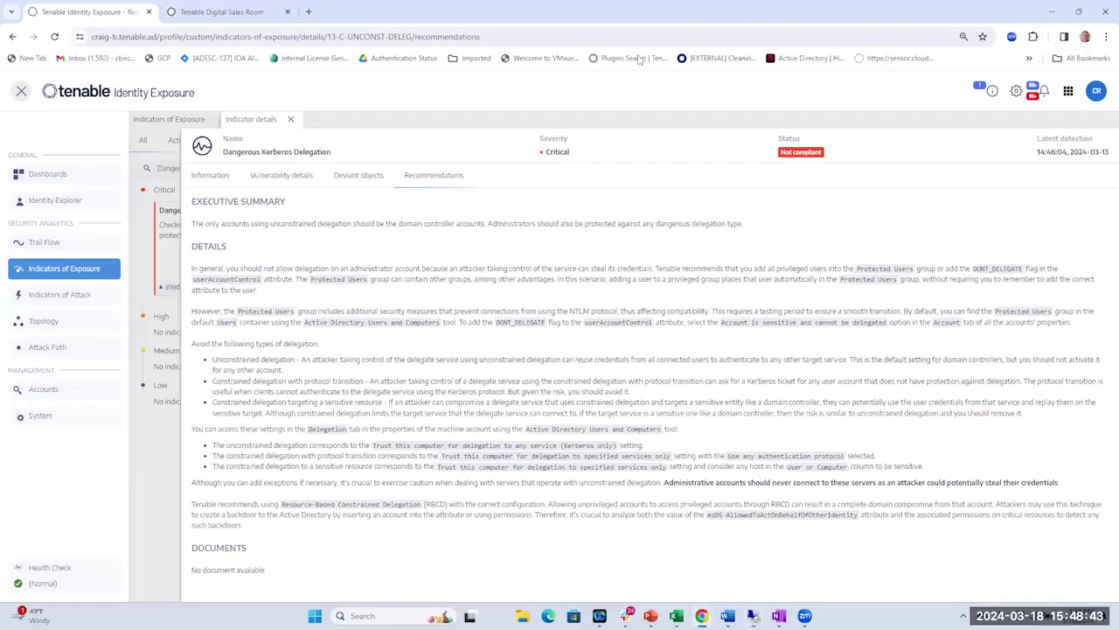
pyautogui.click(378, 184)
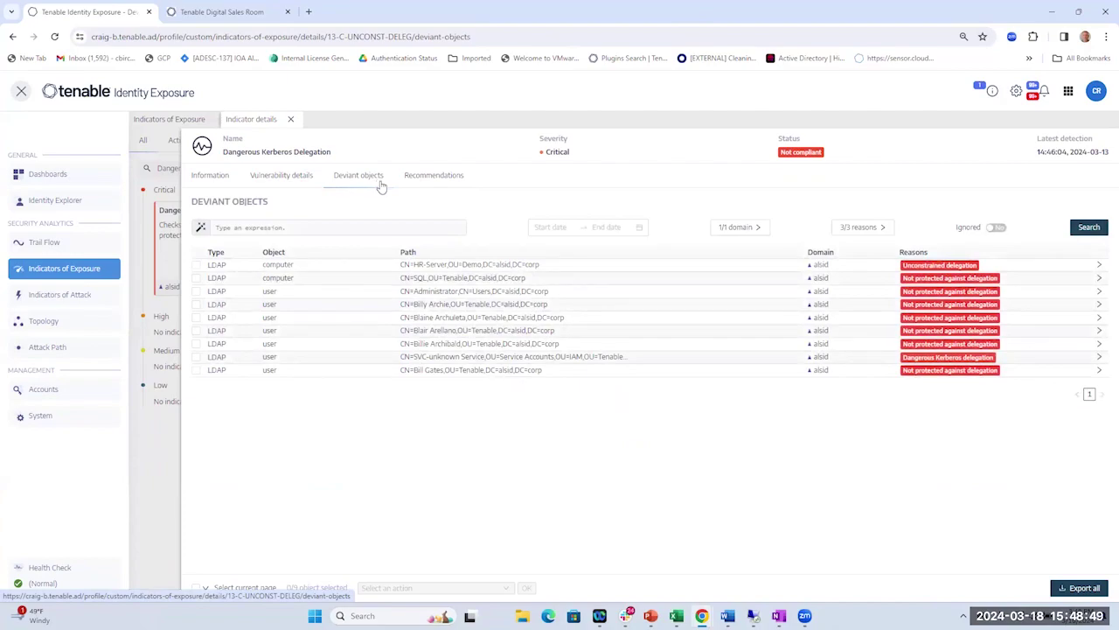
# Switch to the remote session's PowerShell window and review the prepared Set-ADAccountControl command with -AccountNotDelegated $TRUE.
pyautogui.moveTo(777, 615)
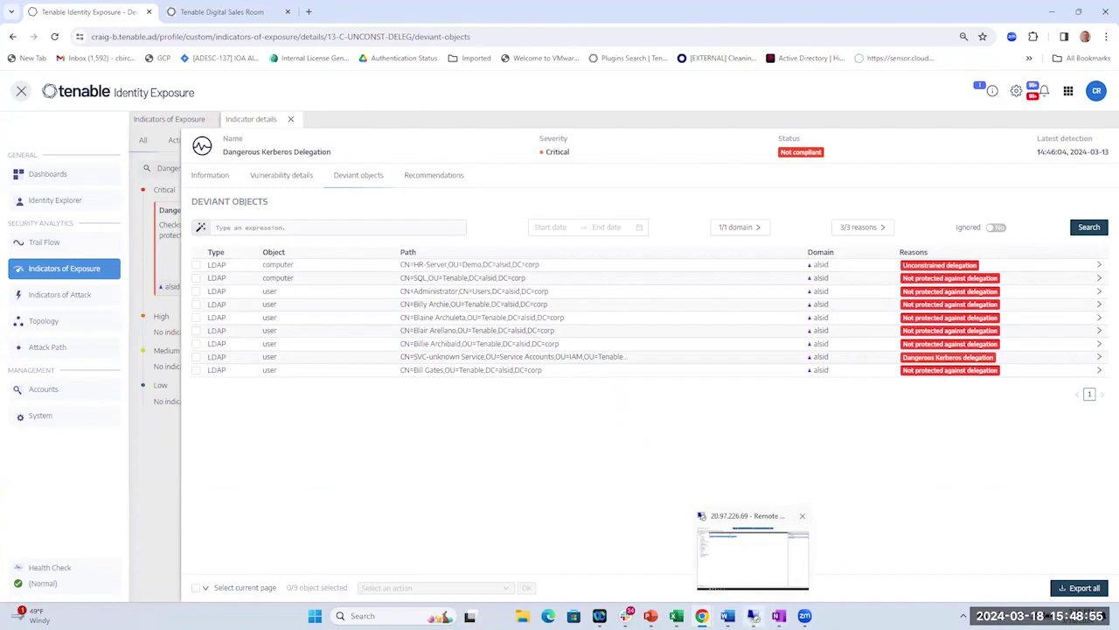
pyautogui.click(752, 558)
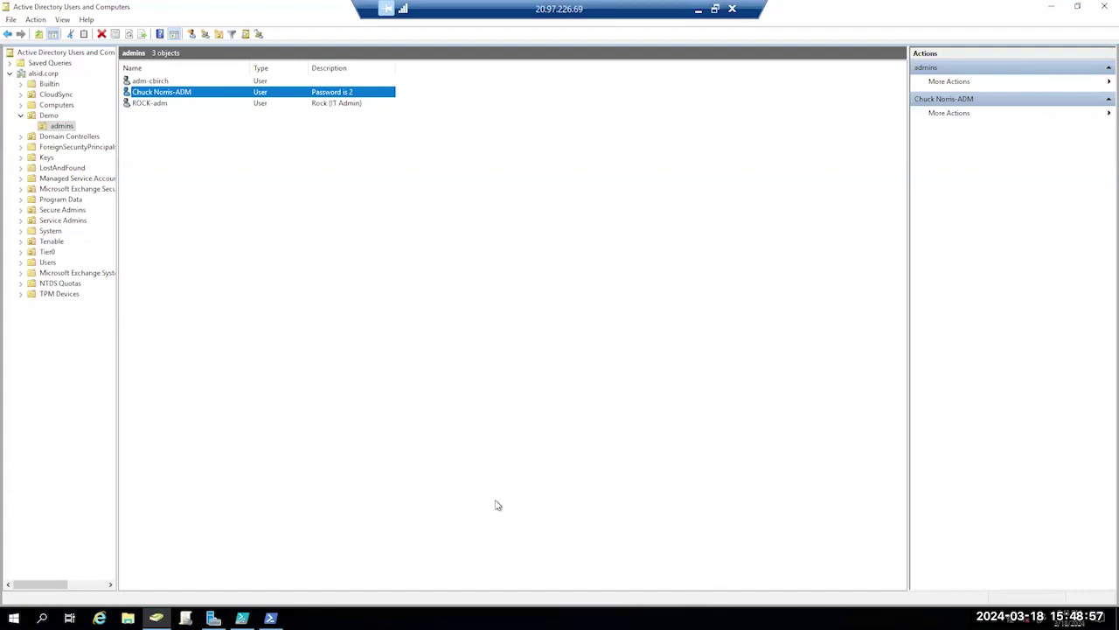
pyautogui.moveTo(271, 617)
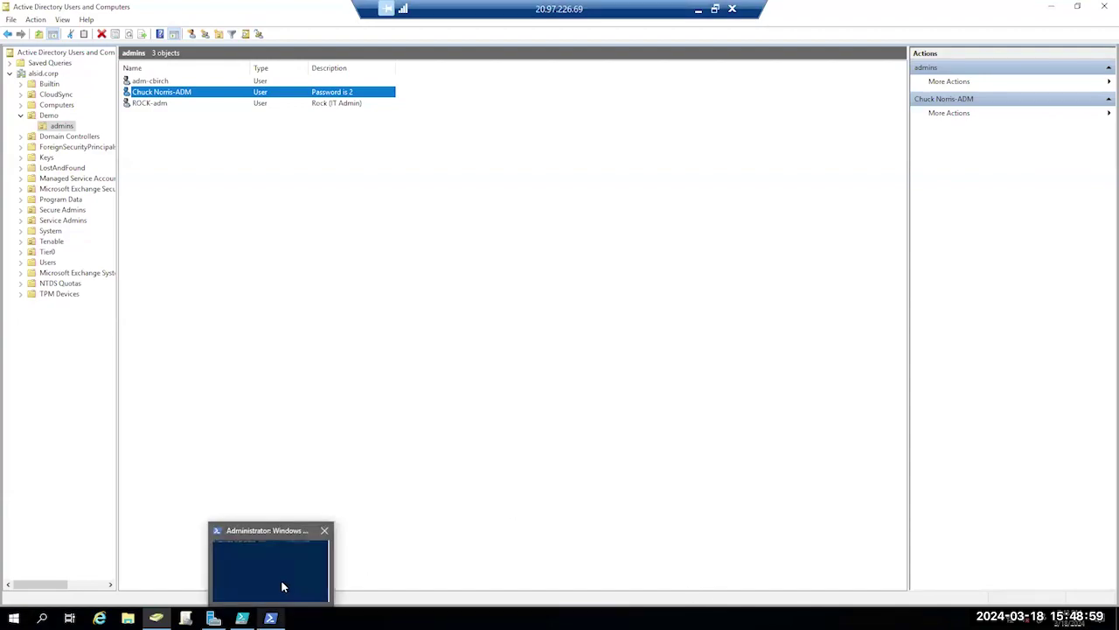
pyautogui.click(280, 584)
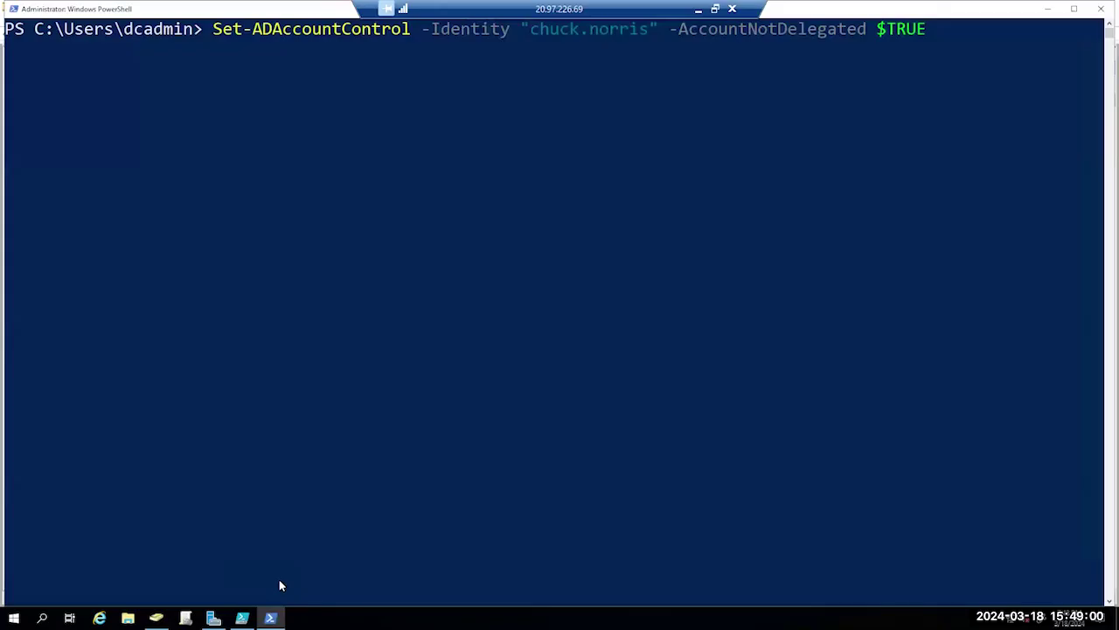
# Return to Tenable Identity Exposure and filter the deviant objects to only the "Not protected against delegation" reason.
pyautogui.click(698, 11)
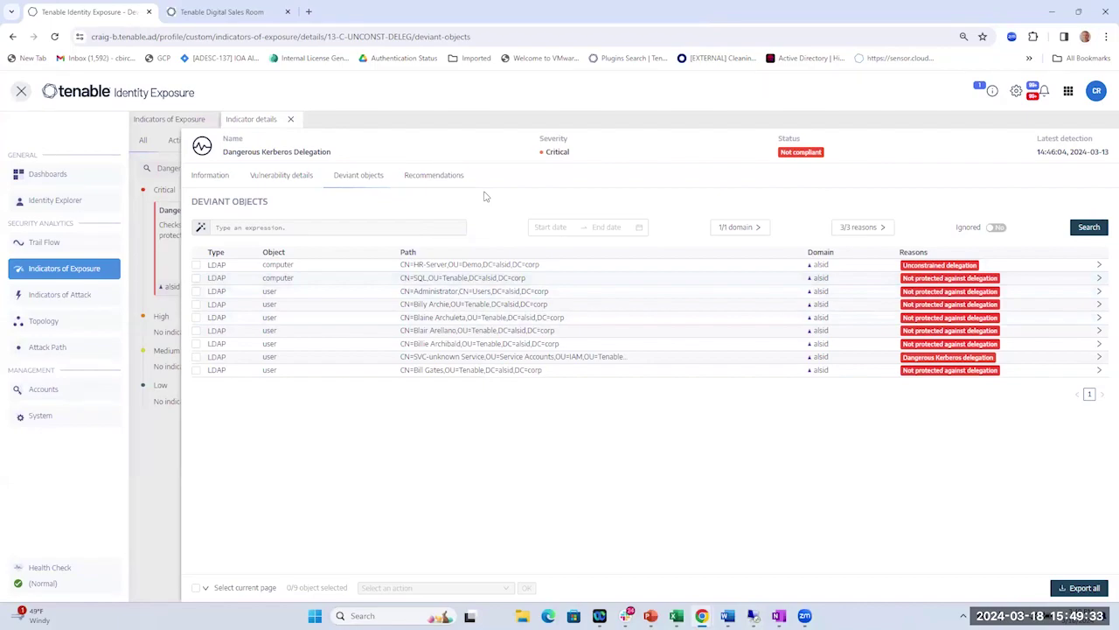
pyautogui.click(880, 228)
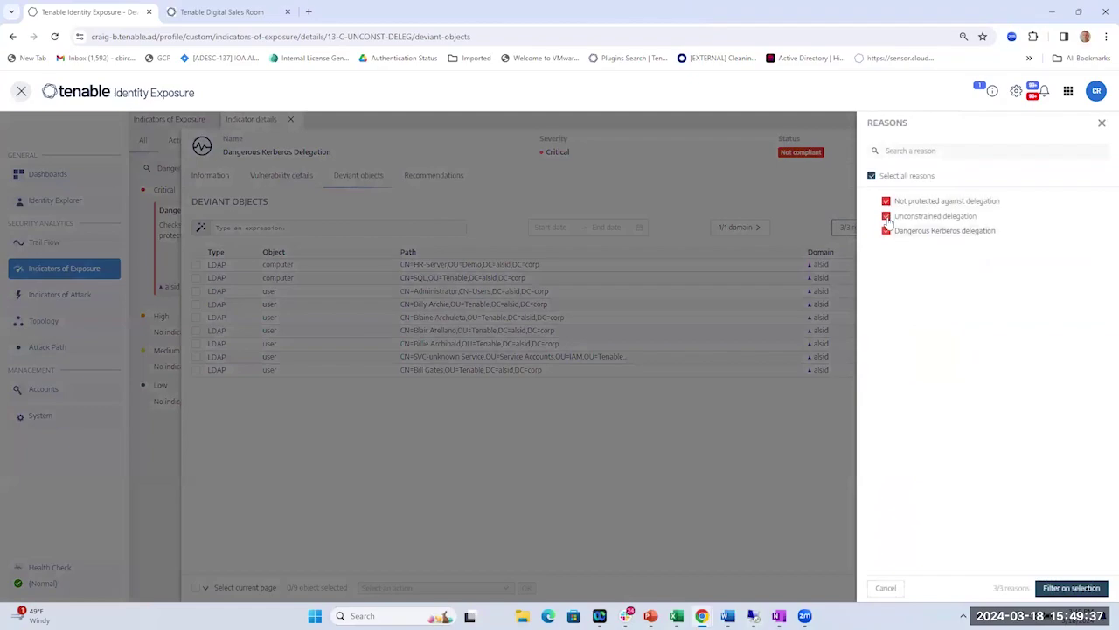
pyautogui.click(886, 216)
pyautogui.click(886, 231)
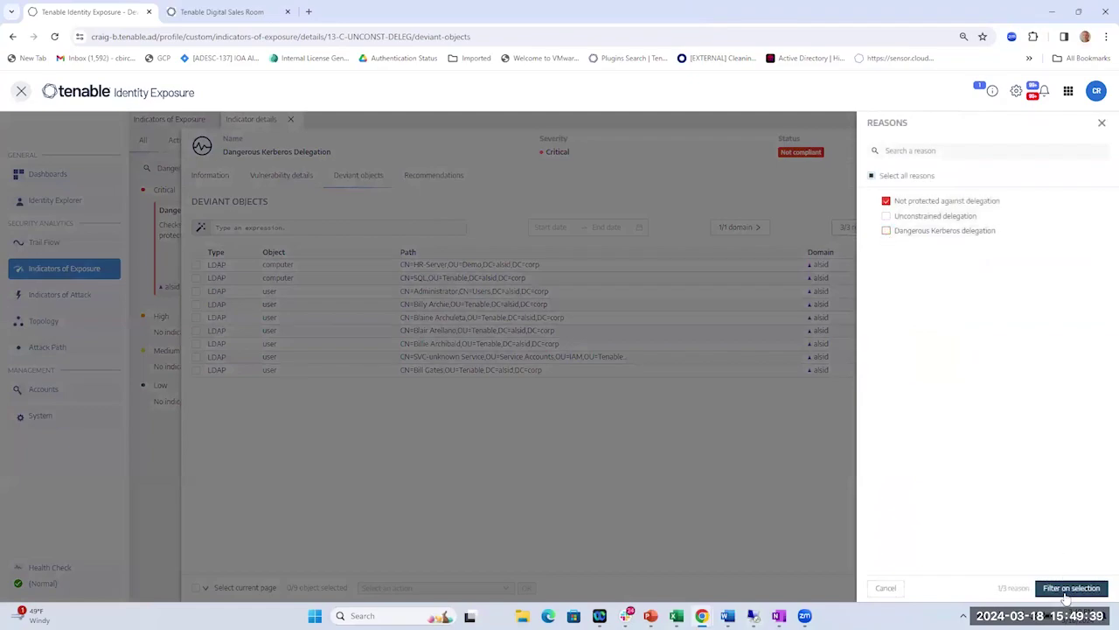
pyautogui.click(1071, 588)
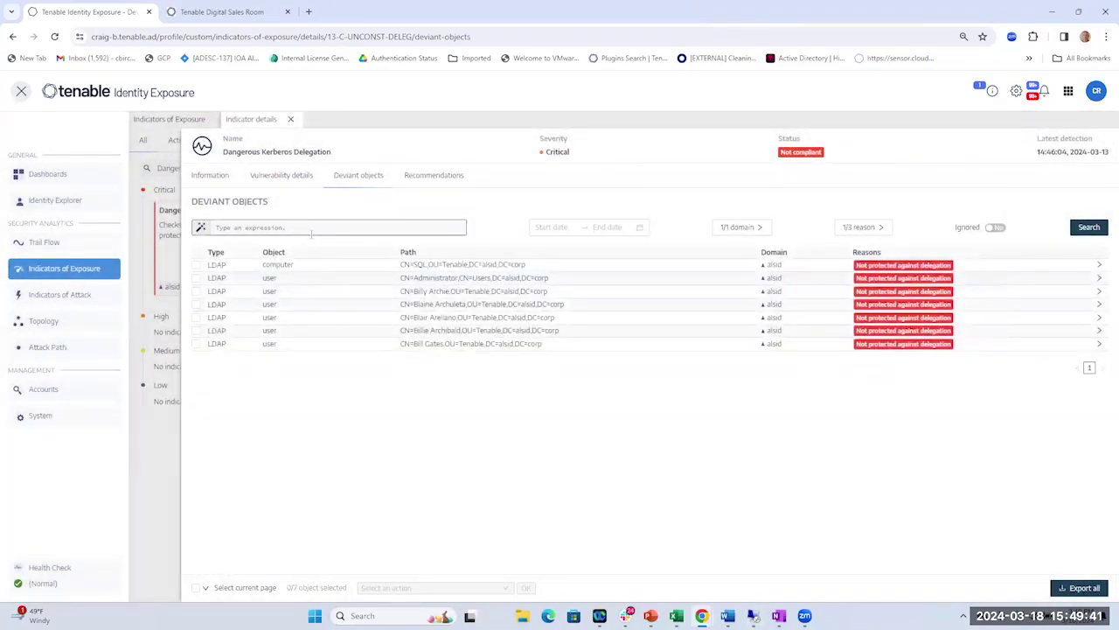
# Restrict the deviant objects list with the expression useraccountcontrol:"normal".
pyautogui.click(310, 229)
pyautogui.write('useraccountcontrol:"normal"')
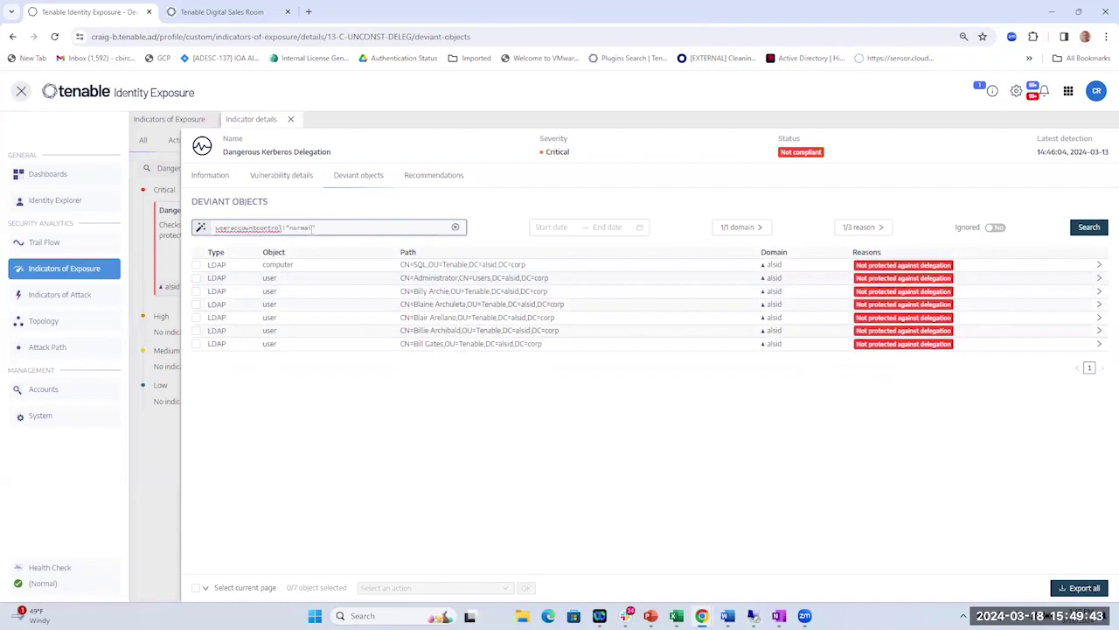
pyautogui.press('Return')
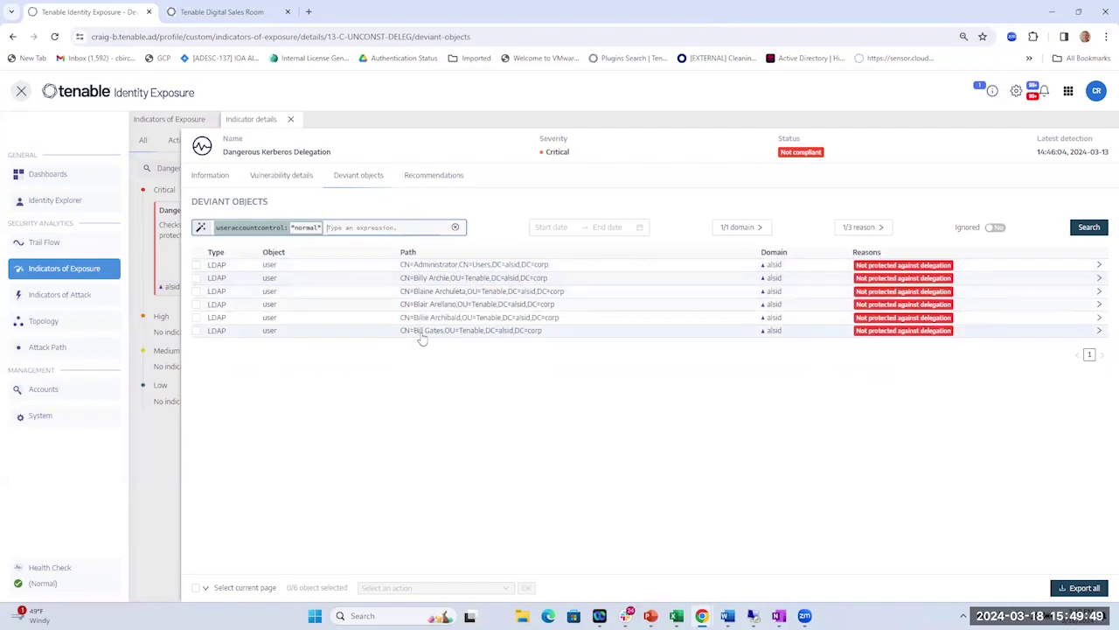
# Select all deviant objects on the current page and export them as report.csv.
pyautogui.click(207, 589)
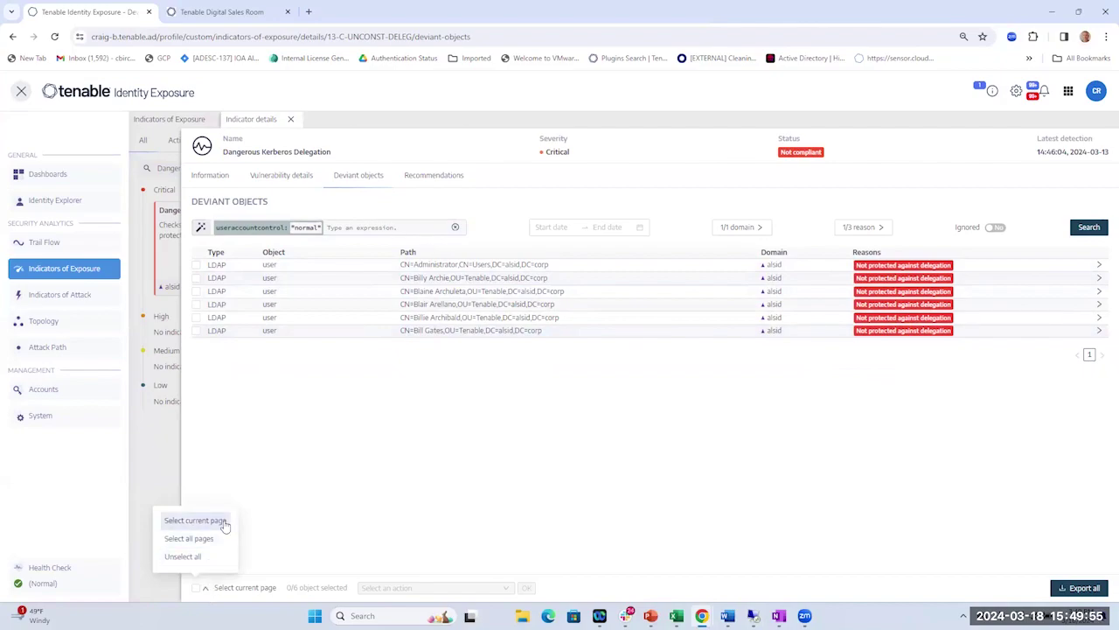
pyautogui.click(196, 520)
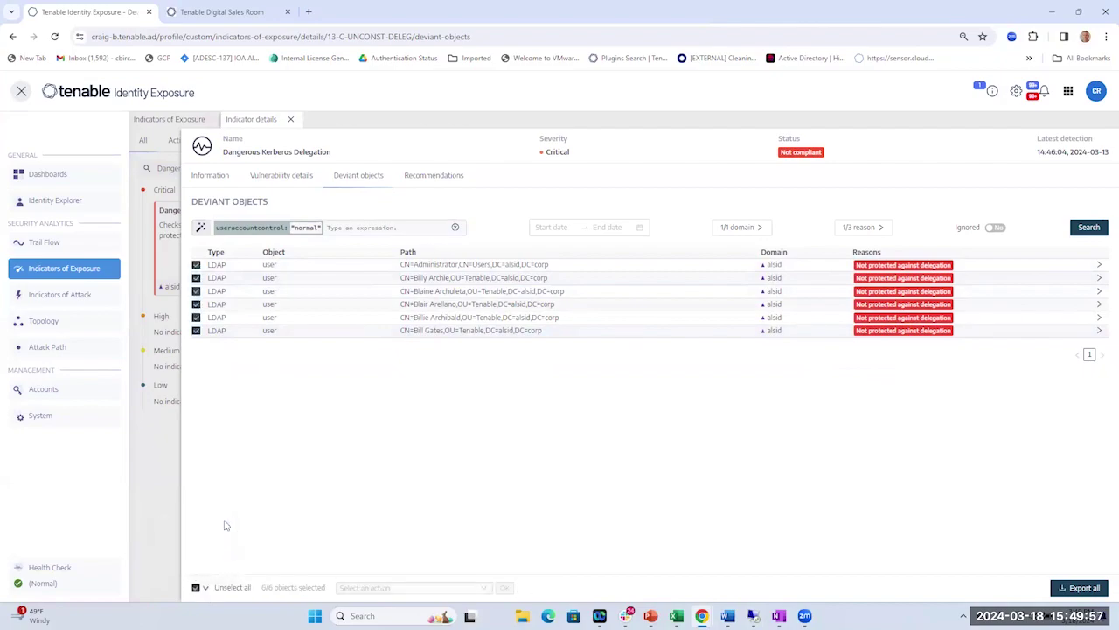
pyautogui.click(1082, 589)
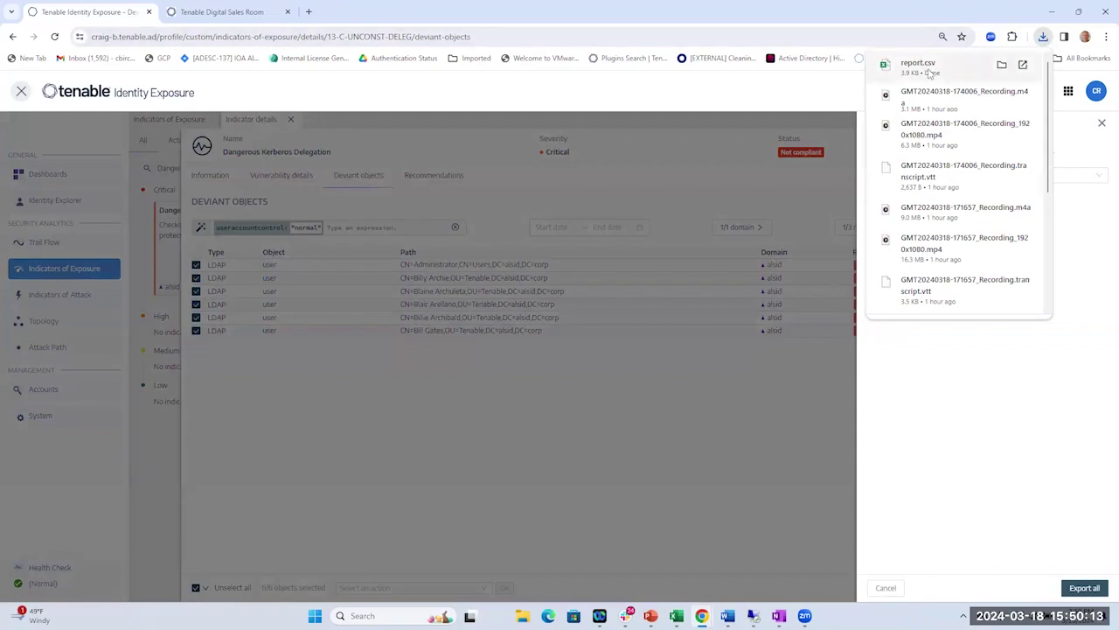
# Switch to PowerShell ISE in the remote session and highlight all five lines of PasswordnotRequiredRemediation.ps1.
pyautogui.moveTo(754, 616)
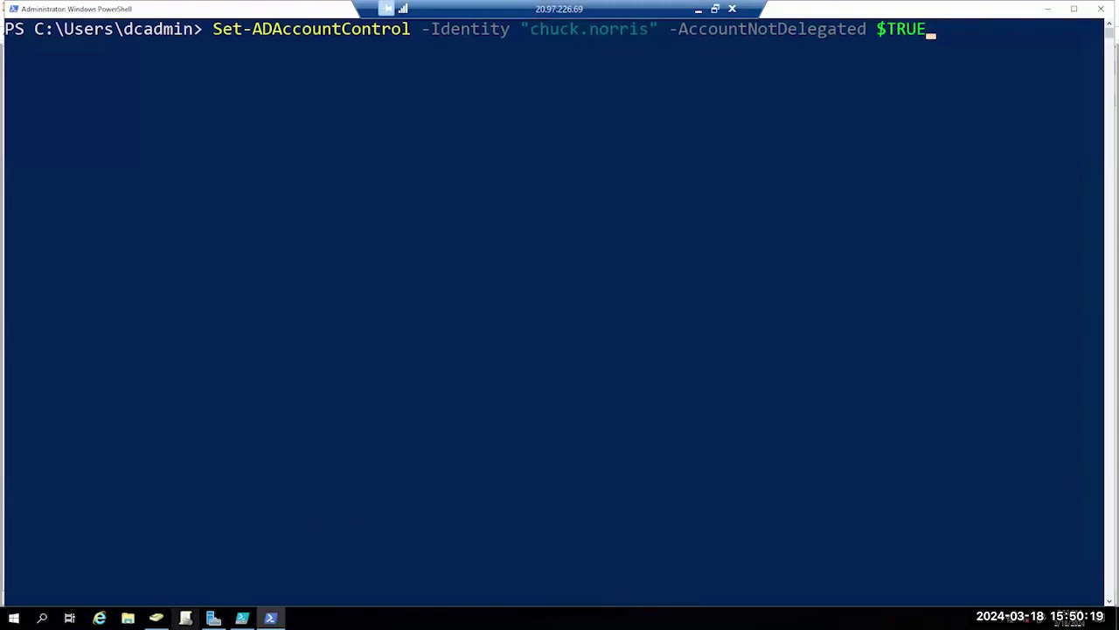
pyautogui.click(242, 617)
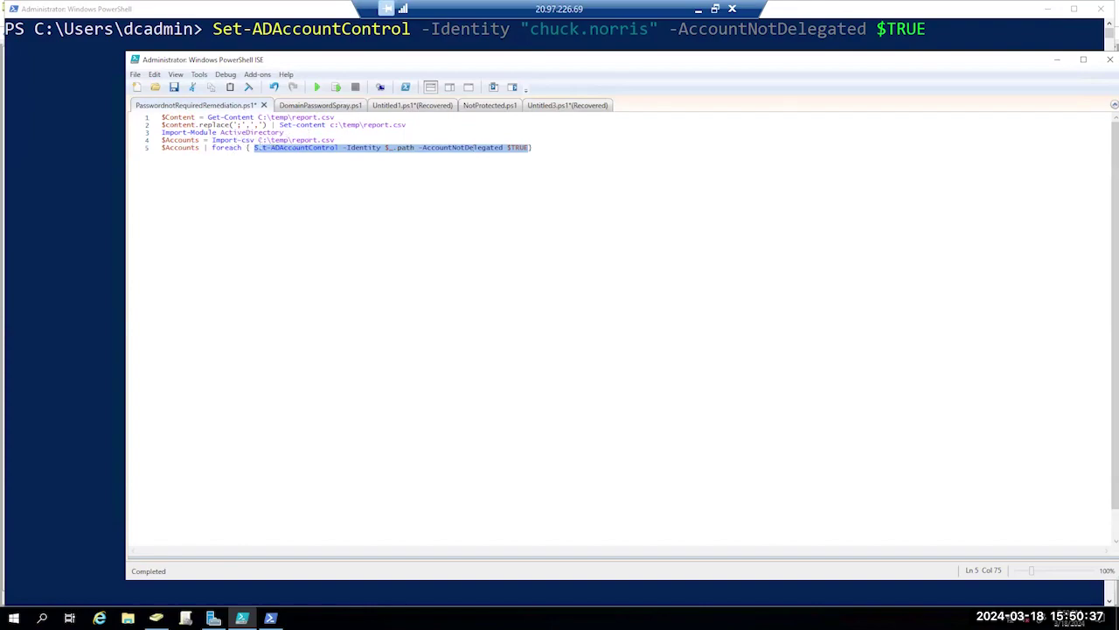
pyautogui.click(566, 151)
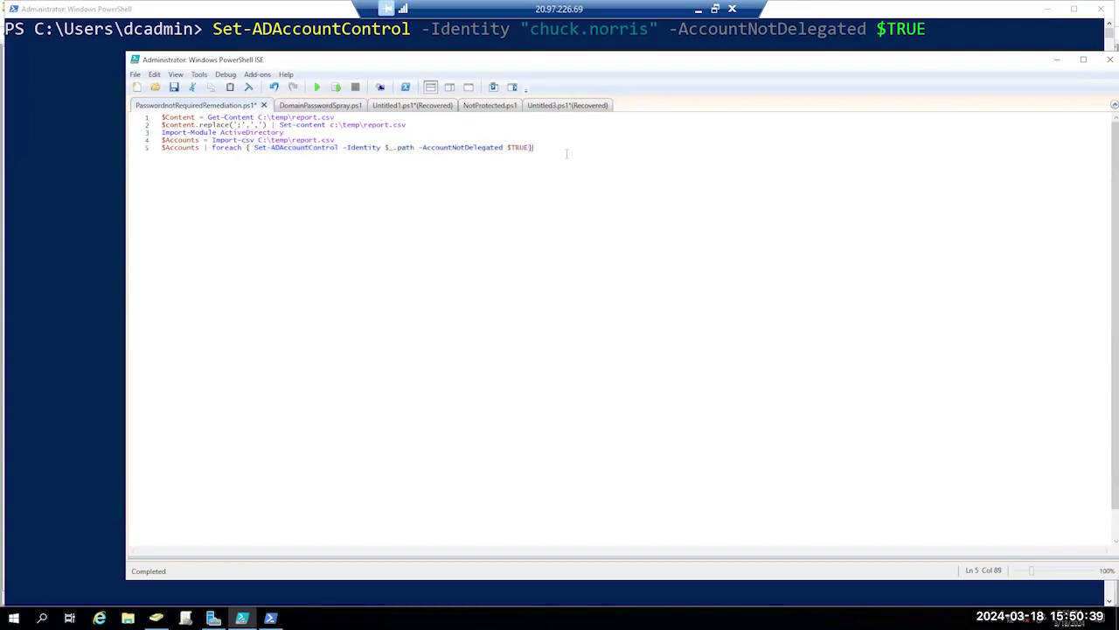
pyautogui.moveTo(566, 150); pyautogui.dragTo(164, 117)
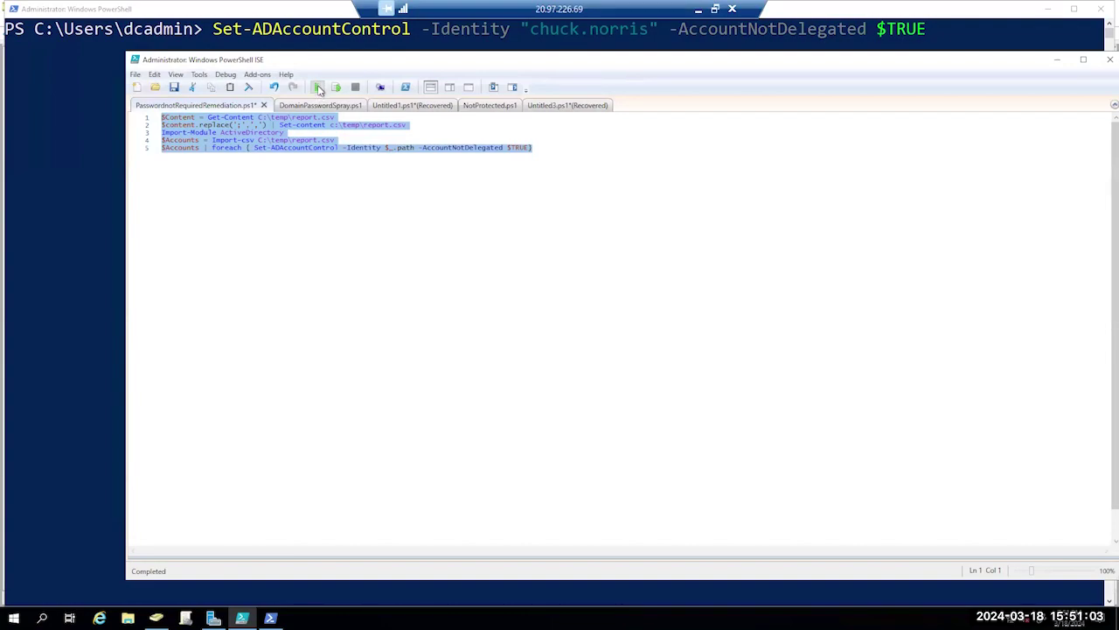
# Run the remediation script on the exported accounts, accepting that it is saved, and return to Tenable Identity Exposure.
pyautogui.click(319, 87)
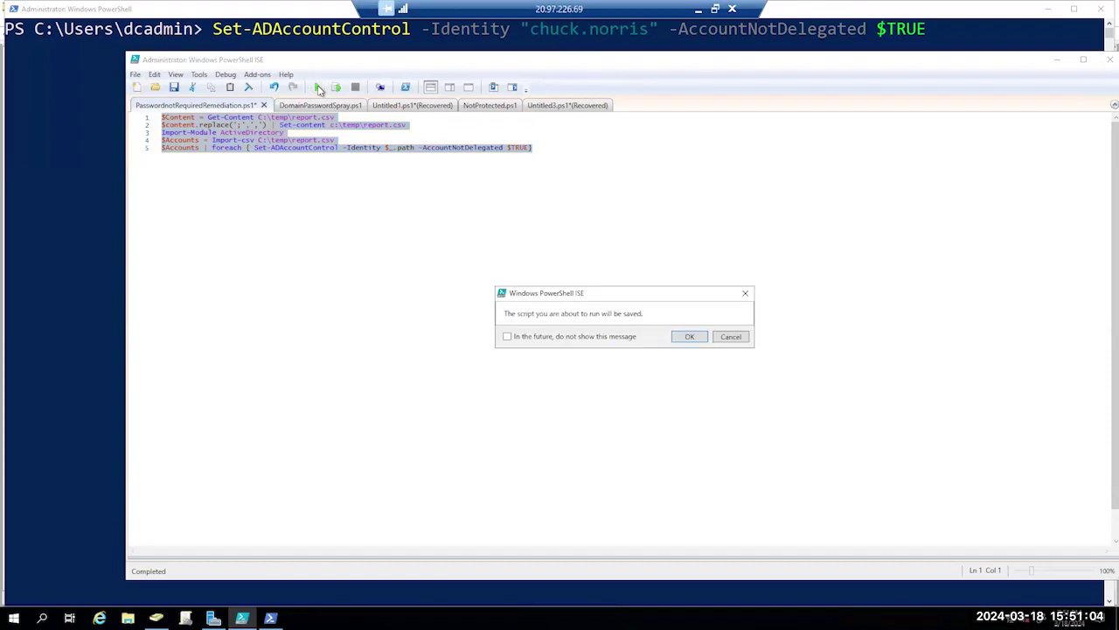
pyautogui.click(690, 336)
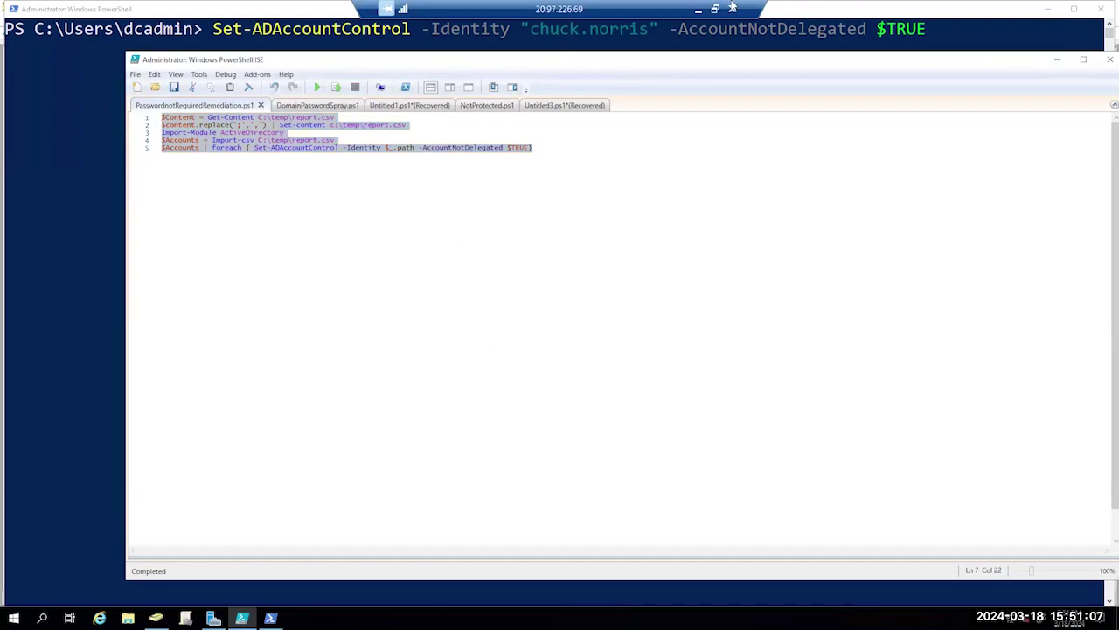
pyautogui.click(698, 9)
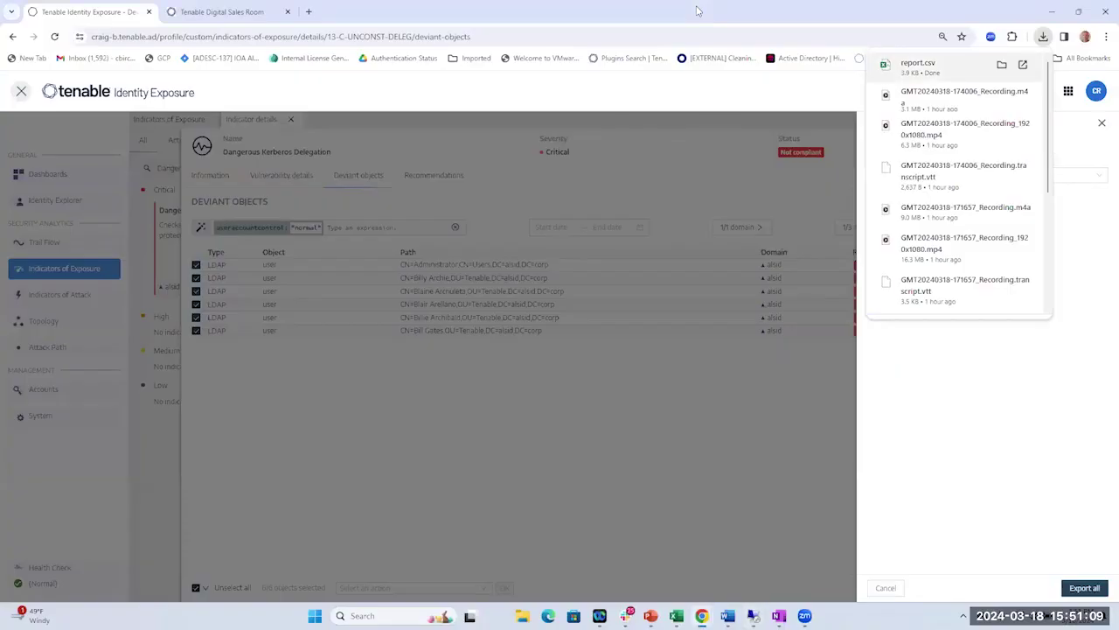
# Dismiss the export pane and refresh the deviant objects list by viewing the recommendations and returning to the deviant objects.
pyautogui.click(441, 170)
pyautogui.click(427, 178)
pyautogui.click(357, 179)
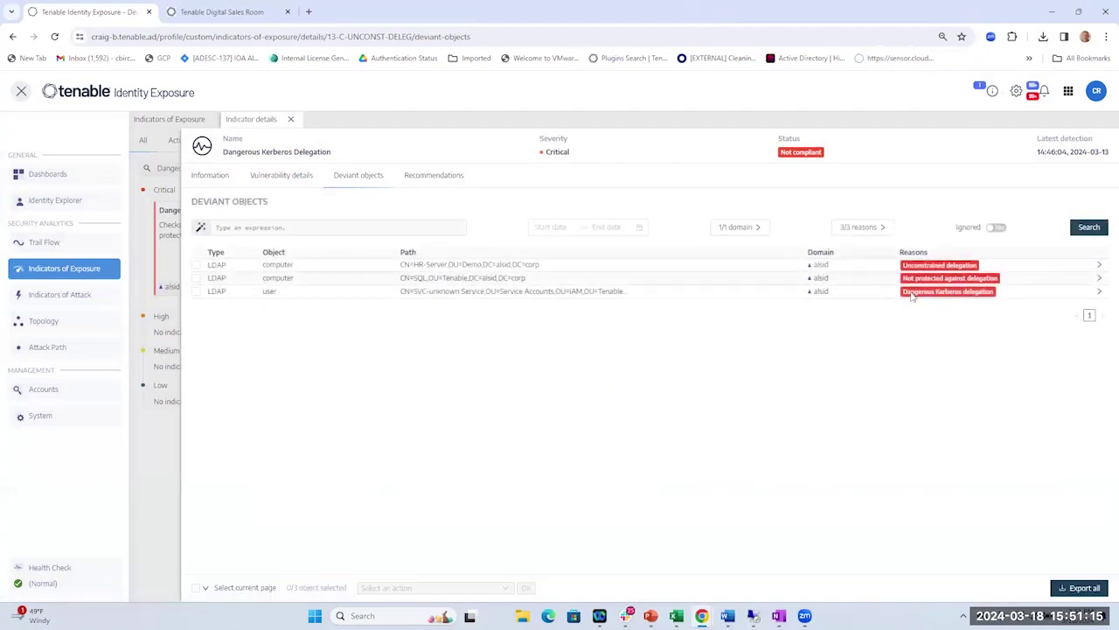
# Filter the deviant objects to the reason "Not protected against delegation" only and search them with the expression useraccountcontrol:"normal".
pyautogui.click(883, 231)
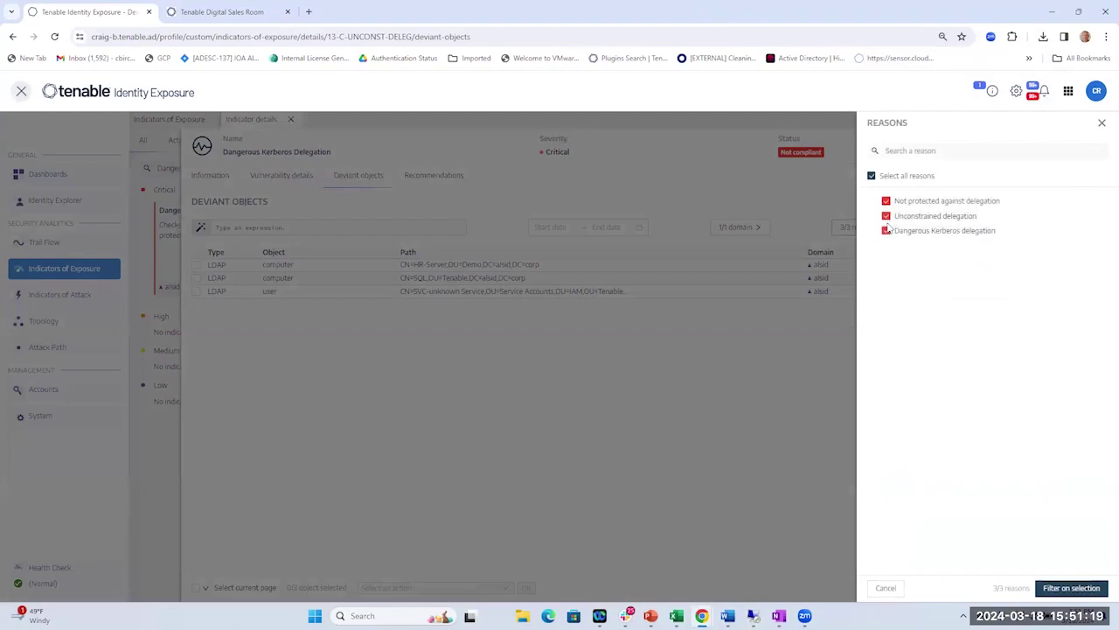
pyautogui.click(887, 216)
pyautogui.click(887, 231)
pyautogui.click(352, 225)
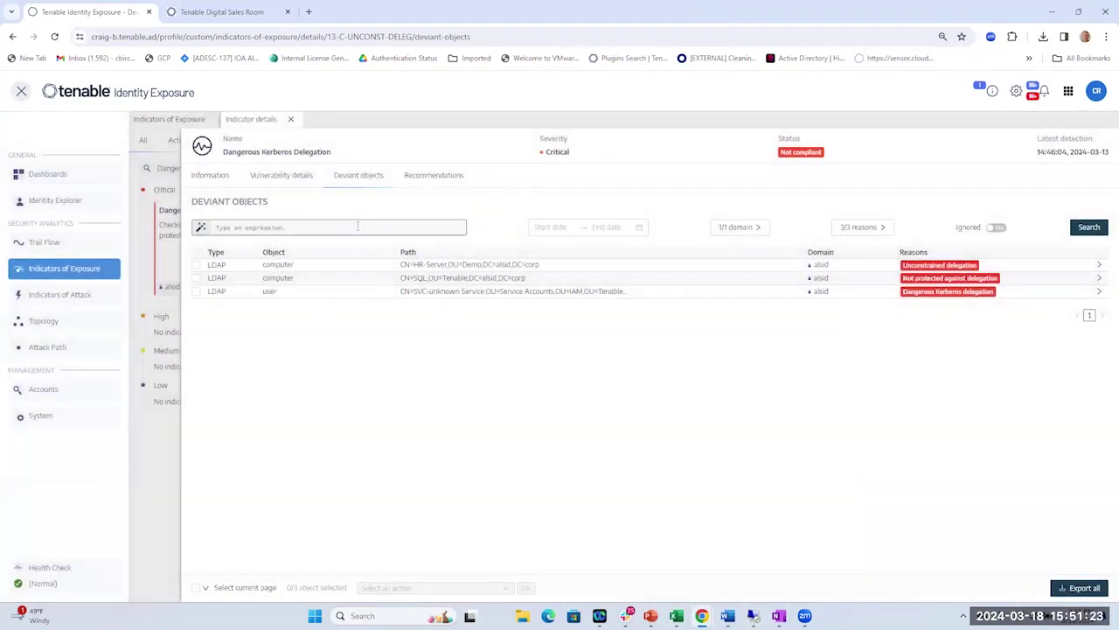
pyautogui.click(869, 227)
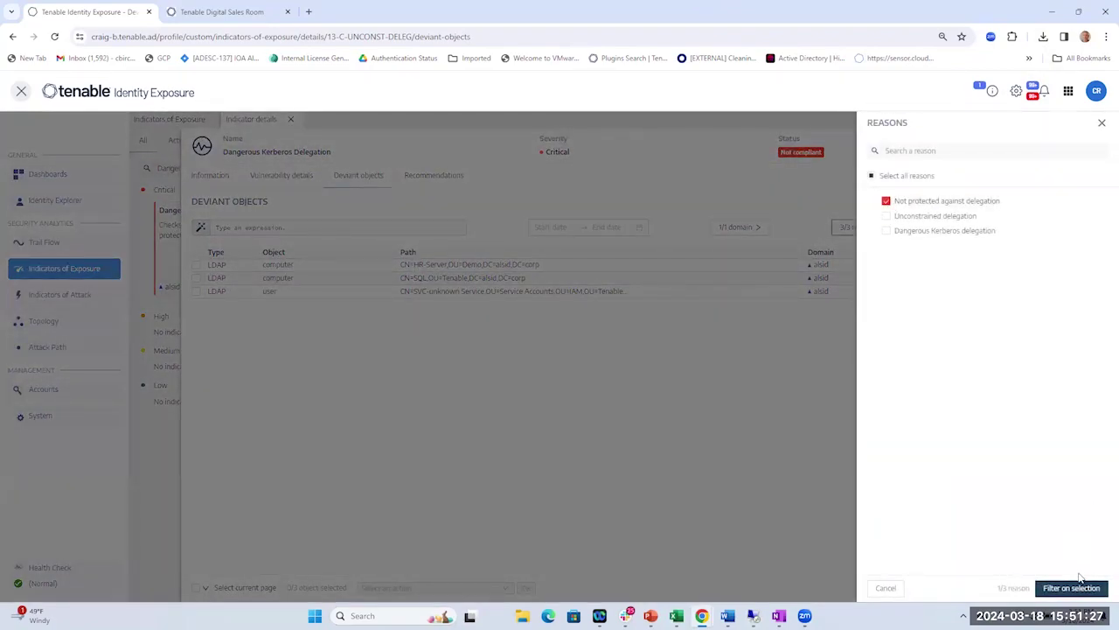
pyautogui.click(1071, 587)
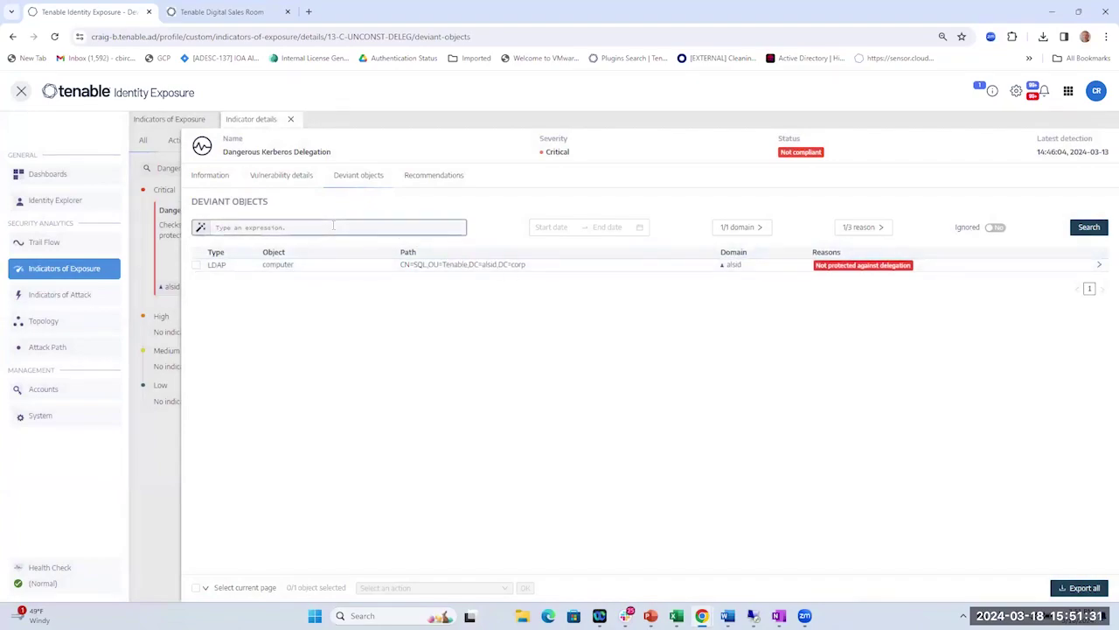
pyautogui.write('useraccountcontrol:"normal"')
pyautogui.press('Return')
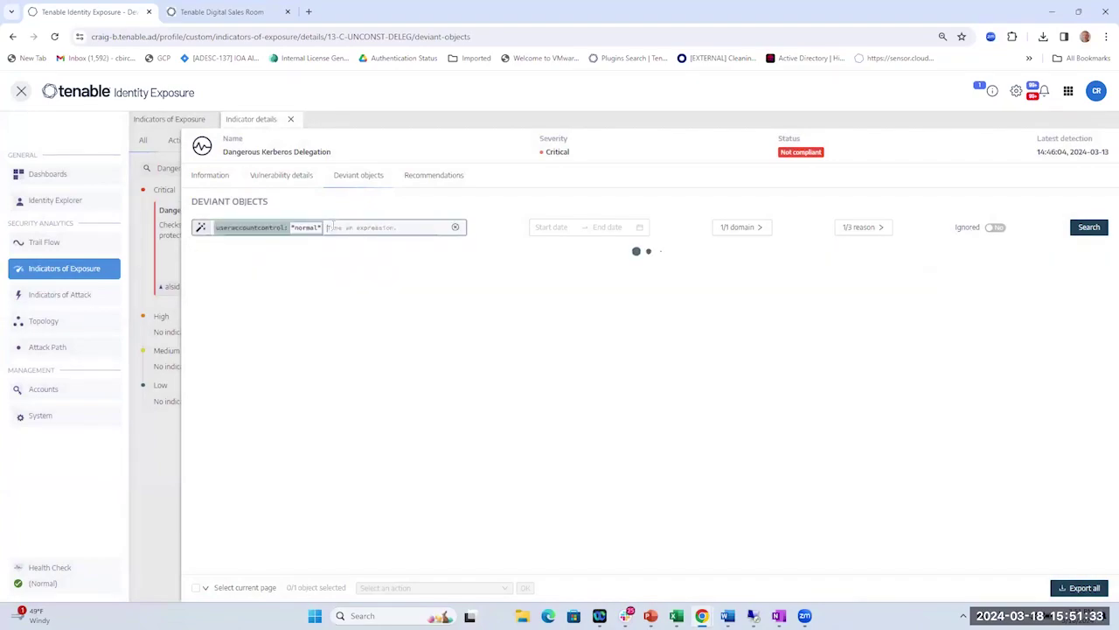